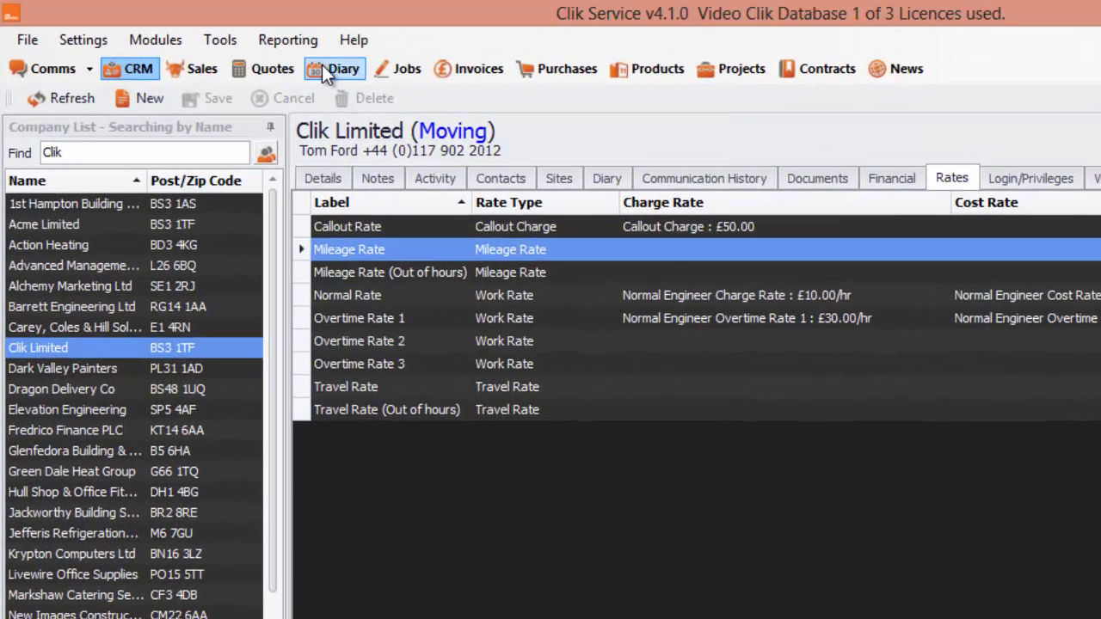
Open the diary and scroll through the Diary Items type checklist
{"action": "left_click", "coordinate": [320, 65]}
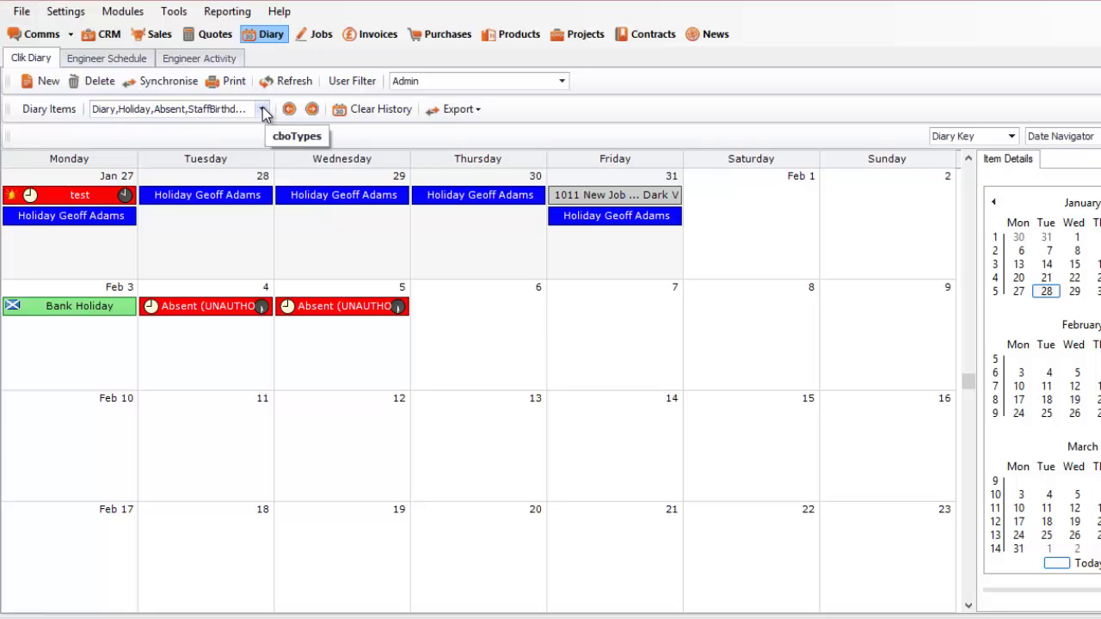
{"action": "left_click", "coordinate": [263, 110]}
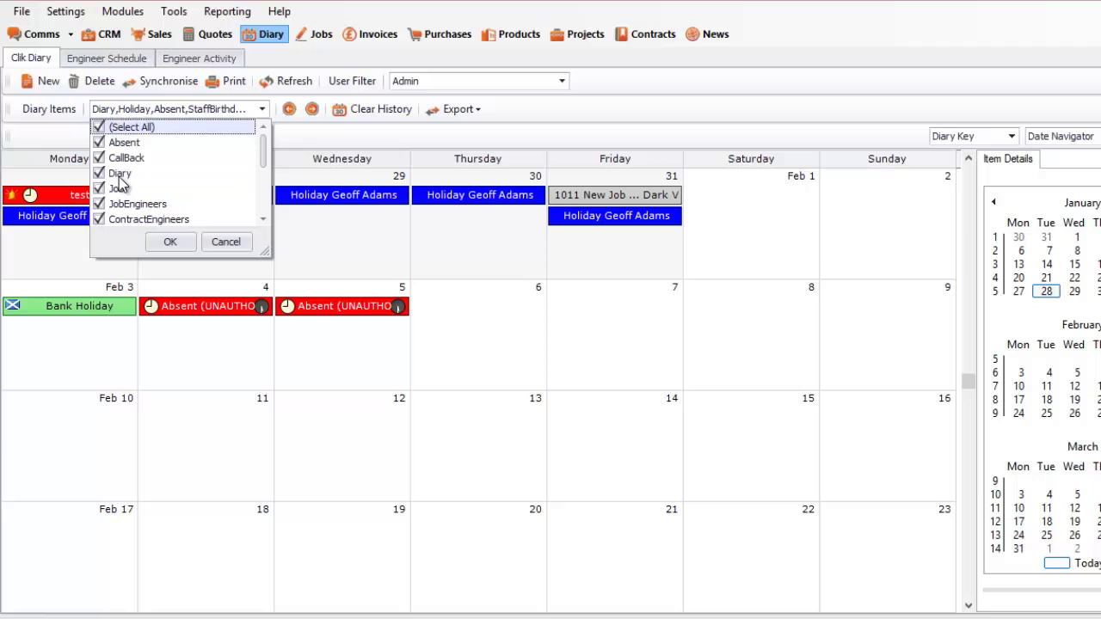
{"action": "left_click", "coordinate": [263, 220]}
{"action": "left_click", "coordinate": [263, 220]}
{"action": "left_click", "coordinate": [264, 220]}
{"action": "left_click", "coordinate": [263, 220]}
{"action": "left_click", "coordinate": [264, 220]}
{"action": "left_click", "coordinate": [265, 221]}
{"action": "left_click", "coordinate": [265, 221]}
{"action": "left_click", "coordinate": [265, 221]}
Untick and re-tick Vehicles, keeping every diary item type shown
{"action": "left_click", "coordinate": [171, 190]}
{"action": "left_click", "coordinate": [149, 194]}
{"action": "left_click", "coordinate": [264, 221]}
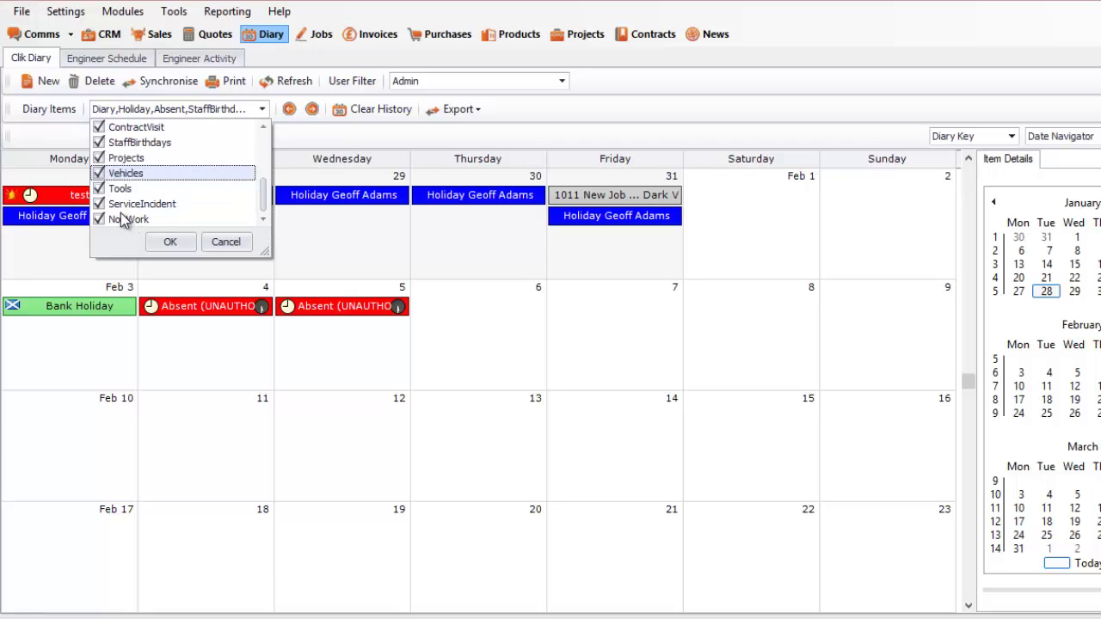
Confirm all ticked diary item types and display the Diary Key colour legend
{"action": "left_click", "coordinate": [169, 241]}
{"action": "left_click", "coordinate": [1011, 136]}
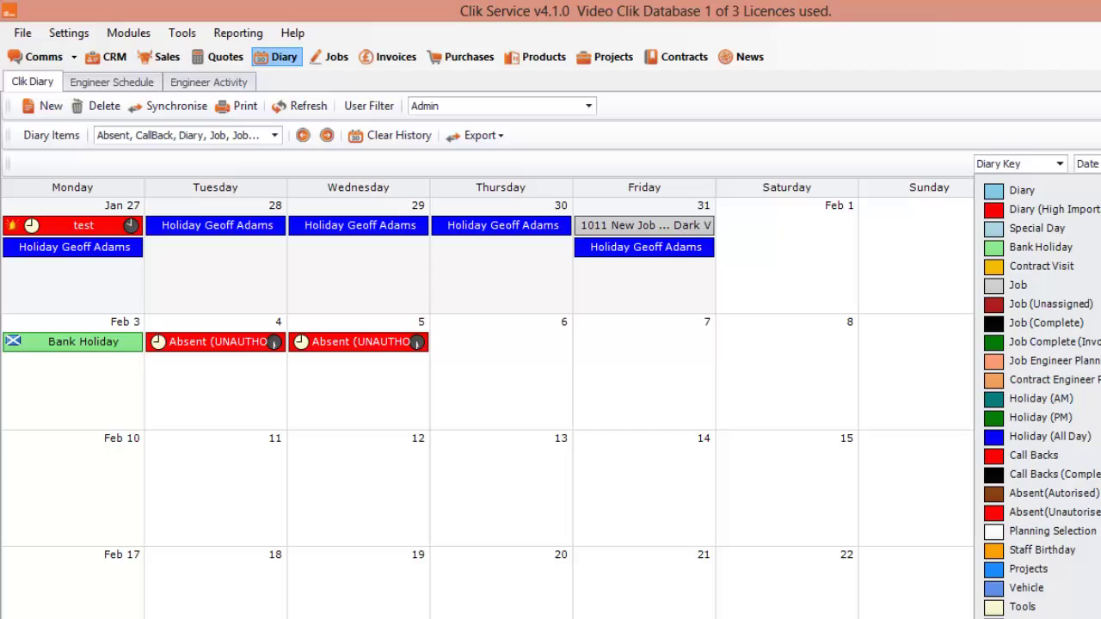
{"action": "key", "text": "Escape"}
{"action": "left_click", "coordinate": [589, 107]}
{"action": "left_click", "coordinate": [474, 185]}
{"action": "left_click", "coordinate": [588, 110]}
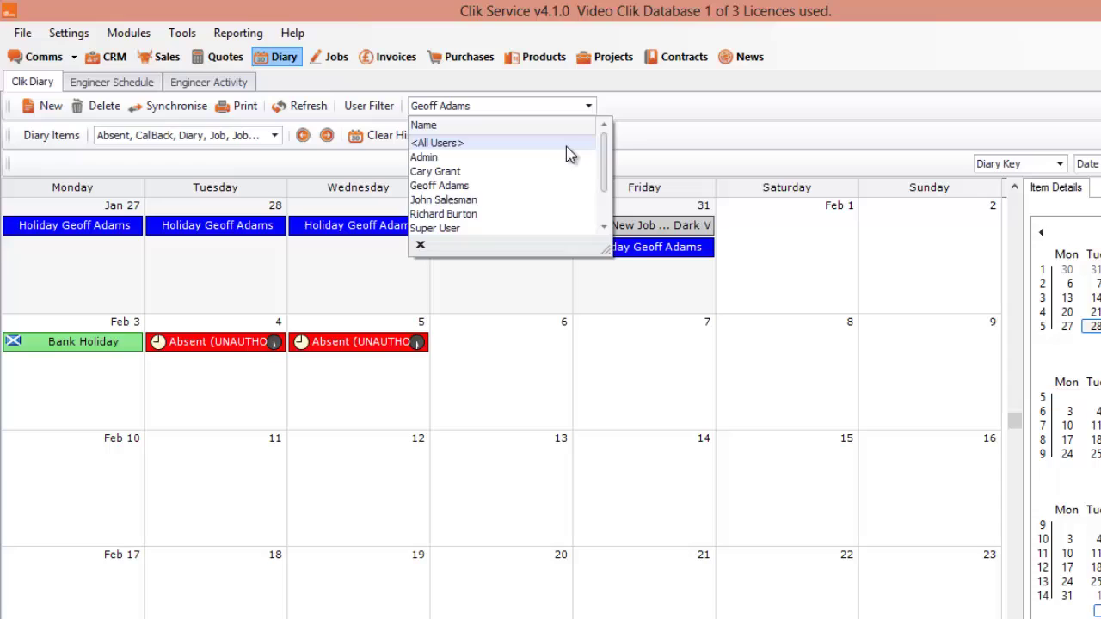
{"action": "key", "text": "Escape"}
{"action": "left_click", "coordinate": [588, 107]}
{"action": "left_click", "coordinate": [535, 186]}
Switch the user filter to All Users, leaving all item types shown
{"action": "left_click", "coordinate": [592, 106]}
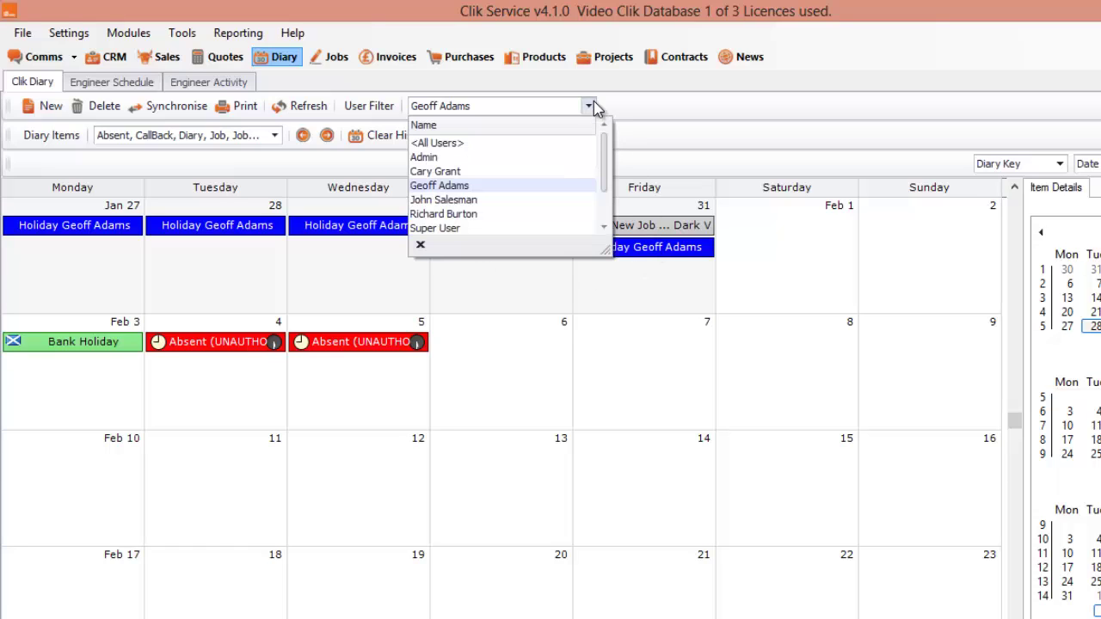
{"action": "left_click", "coordinate": [474, 144]}
{"action": "left_click", "coordinate": [273, 136]}
{"action": "left_click", "coordinate": [592, 144]}
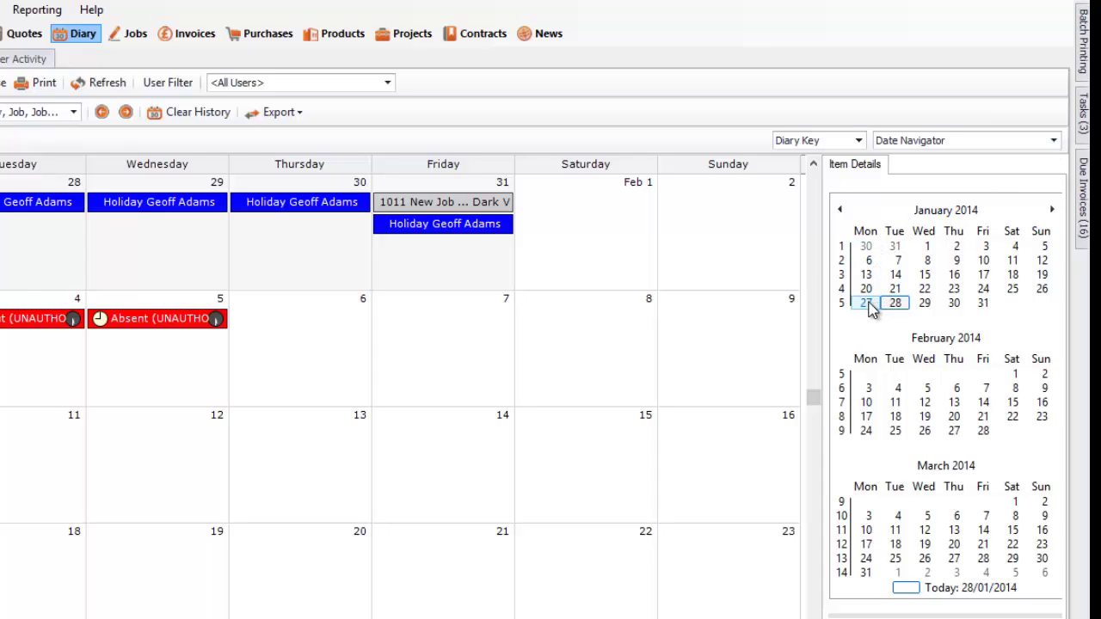
Select 30 December through 31 January in the Date Navigator to show five weeks
{"action": "left_click", "coordinate": [867, 304]}
{"action": "left_click_drag", "start_coordinate": [876, 310], "coordinate": [984, 304]}
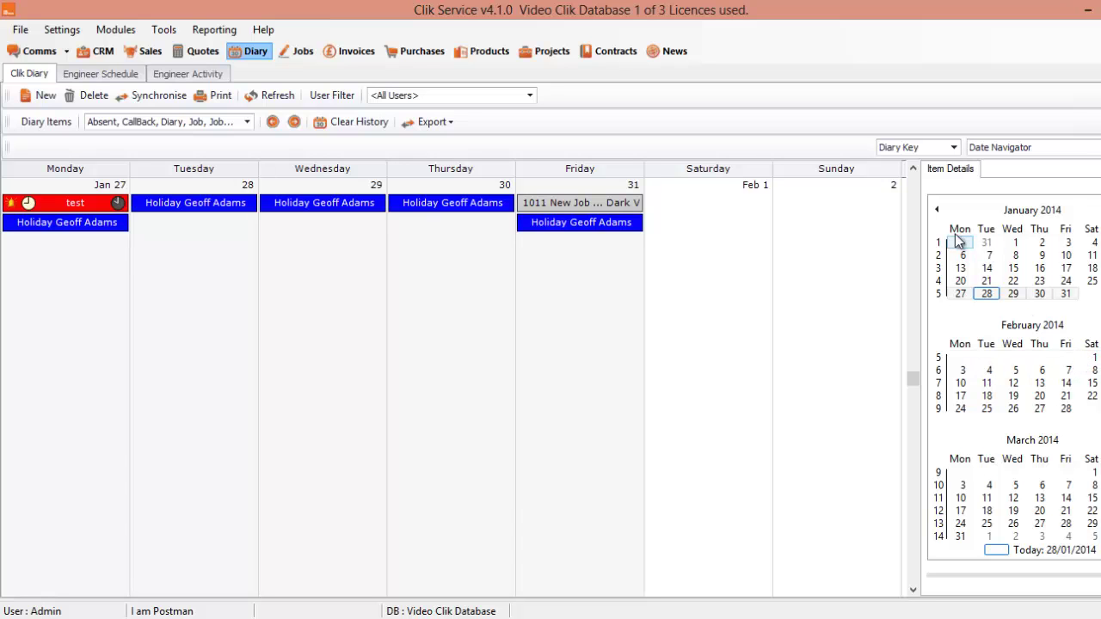
{"action": "left_click", "coordinate": [962, 244]}
{"action": "left_click_drag", "start_coordinate": [850, 153], "coordinate": [981, 222]}
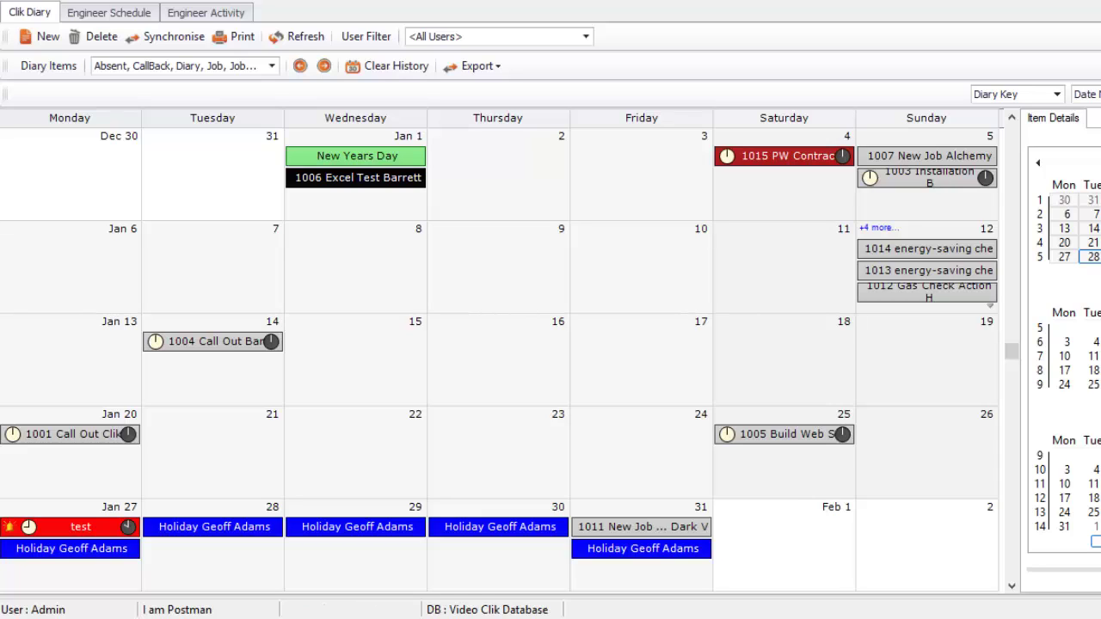
{"action": "left_click", "coordinate": [920, 255]}
{"action": "left_click", "coordinate": [204, 344]}
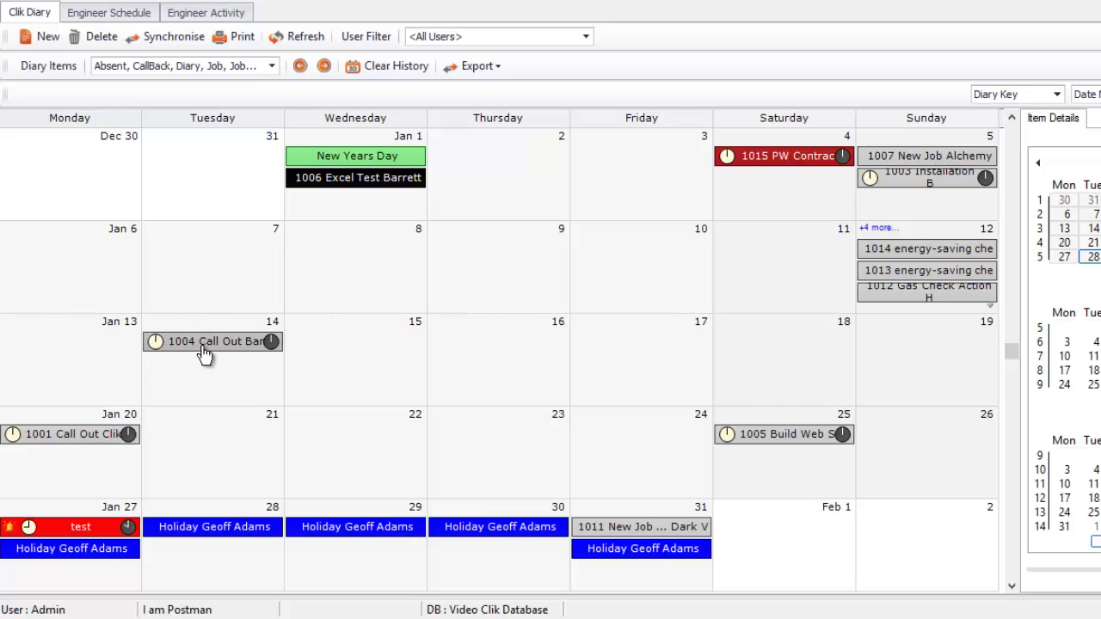
{"action": "left_click", "coordinate": [71, 434]}
{"action": "left_click", "coordinate": [232, 346]}
{"action": "double_click", "coordinate": [222, 344]}
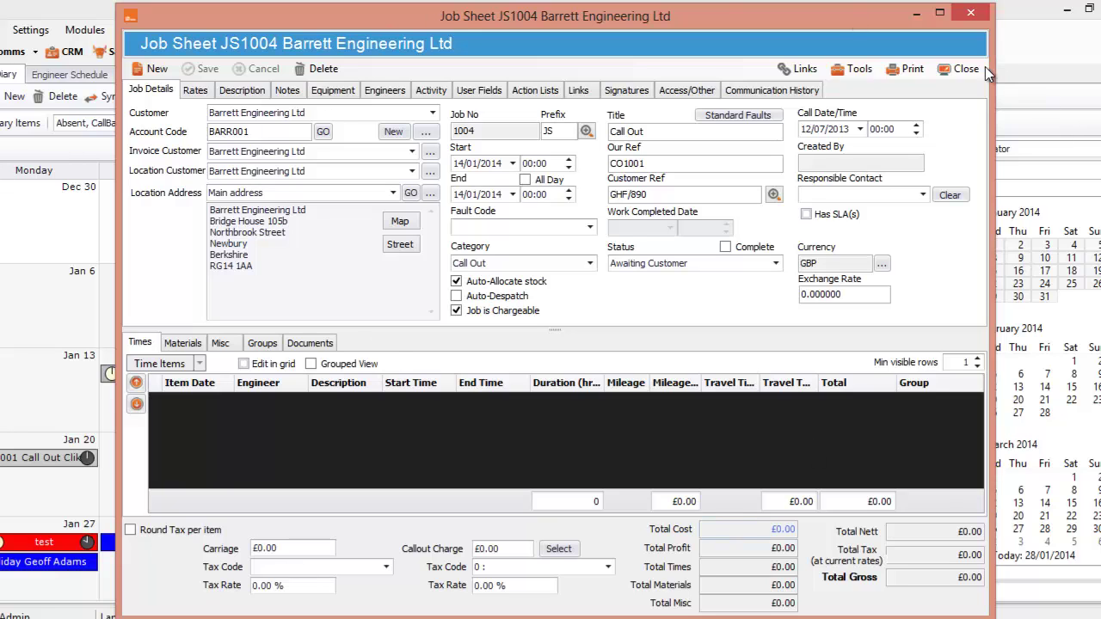
{"action": "left_click", "coordinate": [972, 68]}
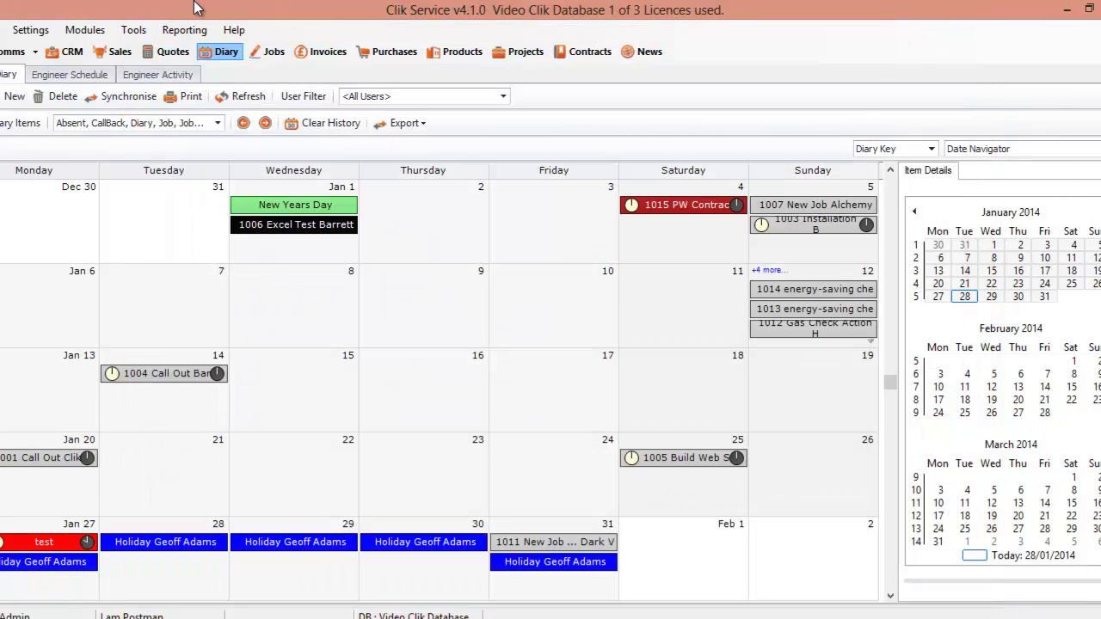